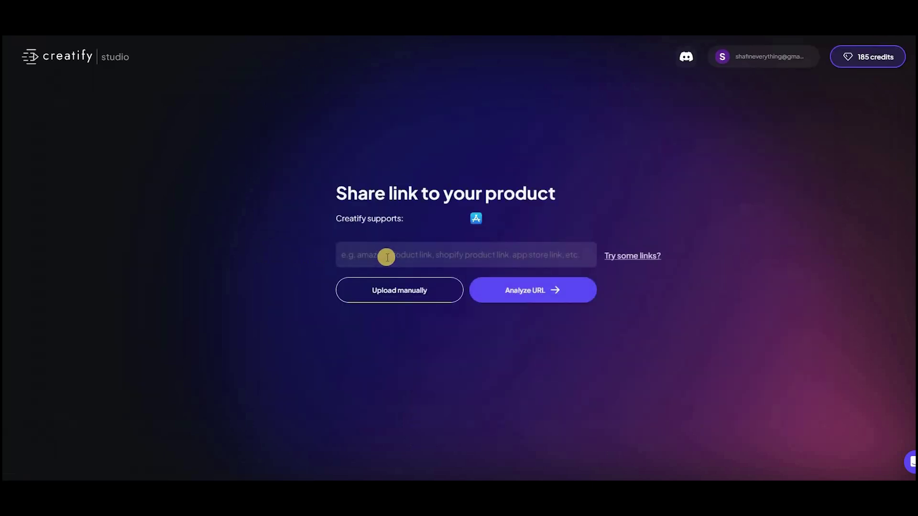
# Paste the Razer DeathAdder Amazon link and analyze it into product details.
pyautogui.rightClick(386, 256)
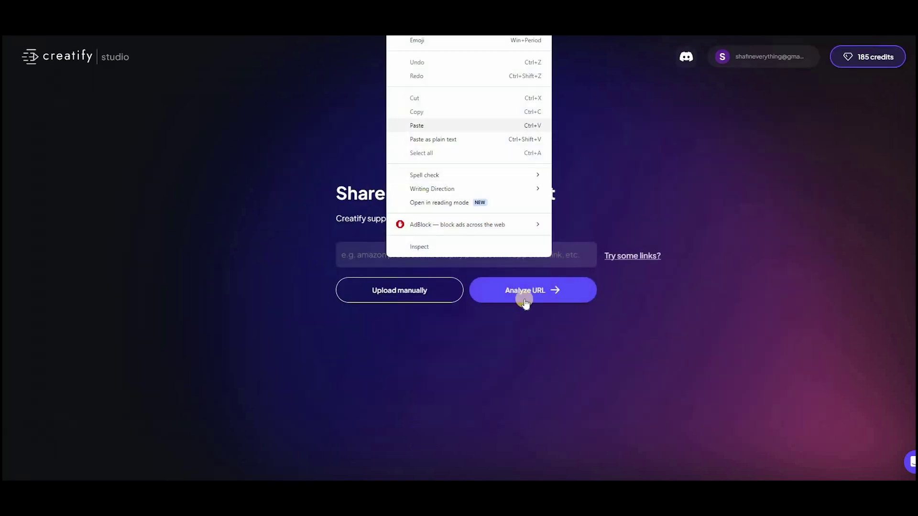
pyautogui.click(416, 125)
pyautogui.click(474, 283)
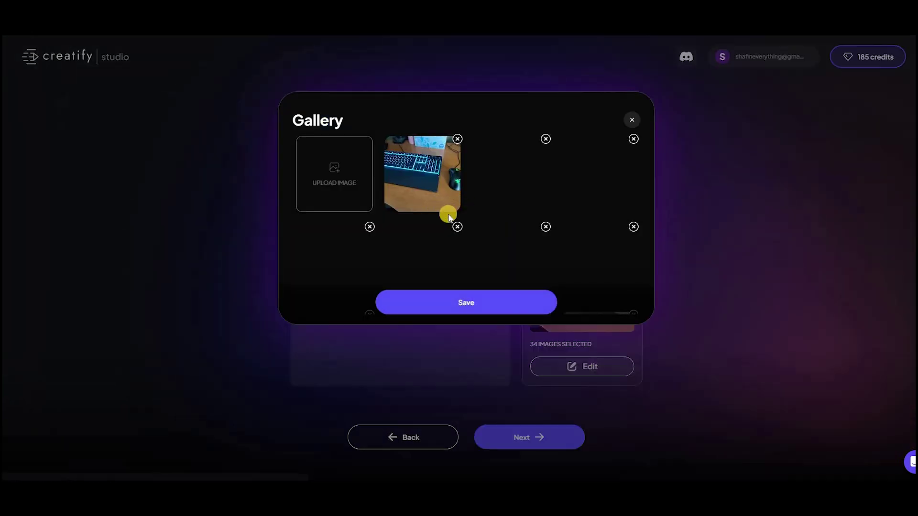
pyautogui.scroll(-3, 500, 218)
pyautogui.scroll(-5, 540, 230)
pyautogui.scroll(-3, 574, 287)
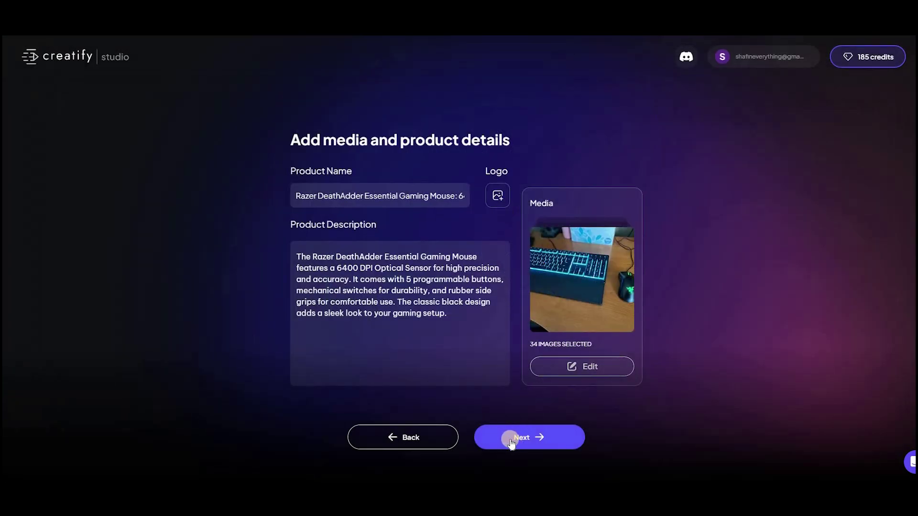
# Confirm the product details and set a 9:16, 15-second video, browsing narration languages.
pyautogui.click(528, 436)
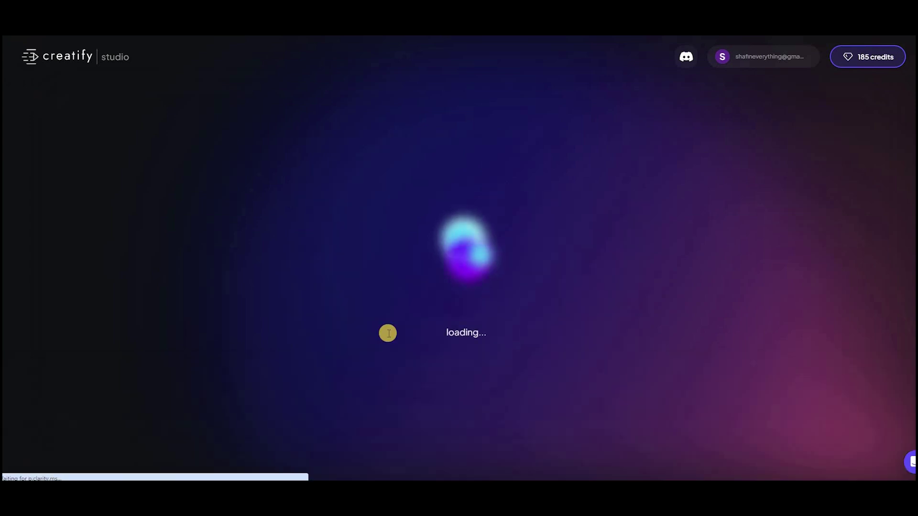
pyautogui.press('Right')
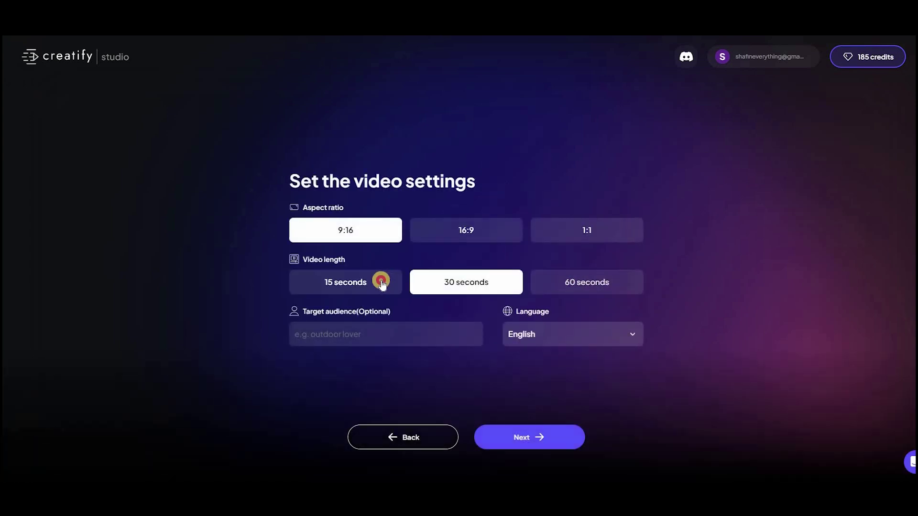
pyautogui.press('Right')
pyautogui.press('Right')
pyautogui.press('Right')
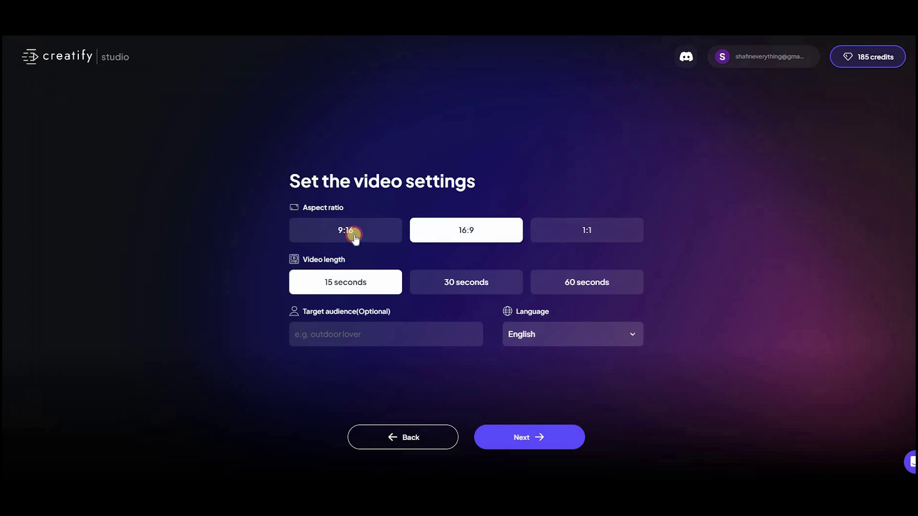
pyautogui.press('Right')
pyautogui.press('Right')
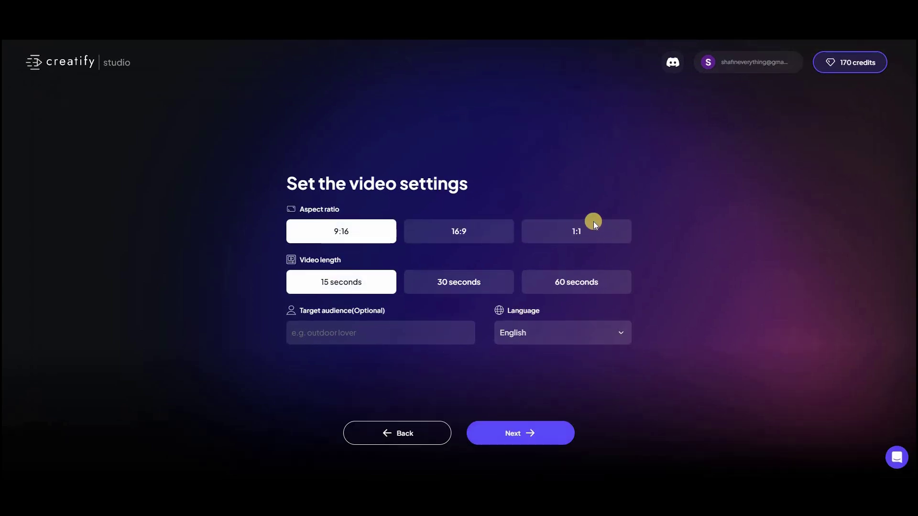
pyautogui.press('Tab')
pyautogui.press('Return')
pyautogui.press('Down')
pyautogui.press('Up')
pyautogui.press('Up')
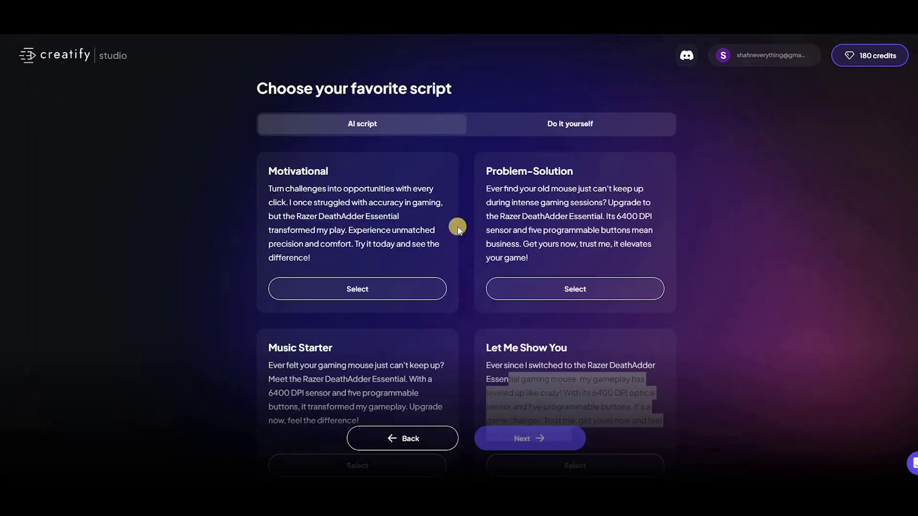
pyautogui.scroll(-2, 574, 301)
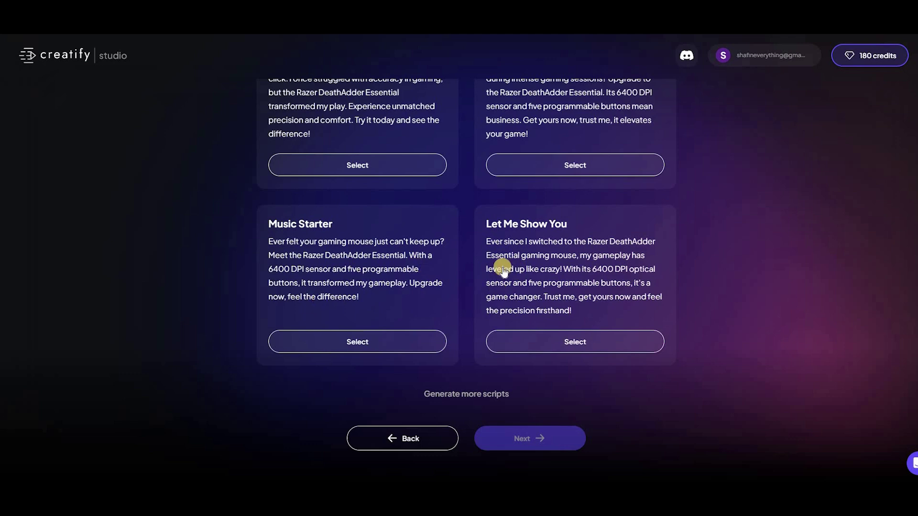
pyautogui.scroll(3, 537, 232)
pyautogui.scroll(-1, 456, 243)
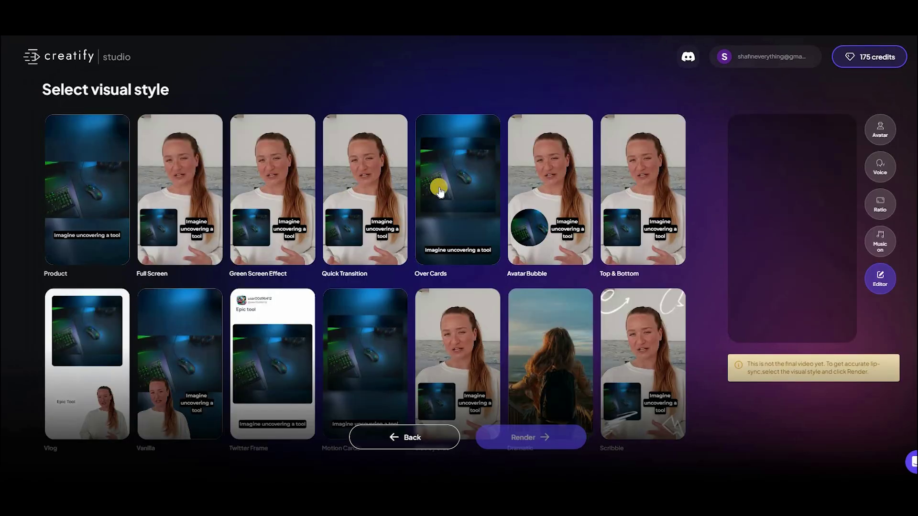
pyautogui.scroll(-2, 181, 296)
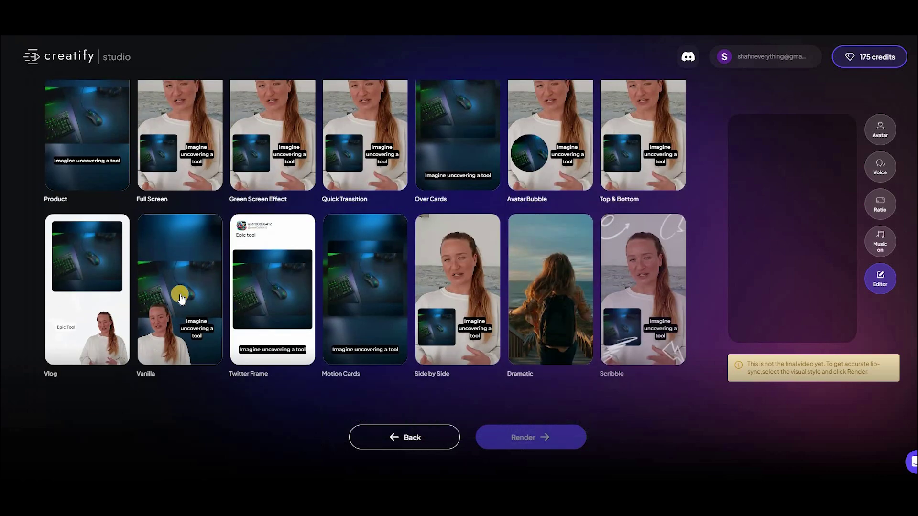
pyautogui.scroll(2, 181, 296)
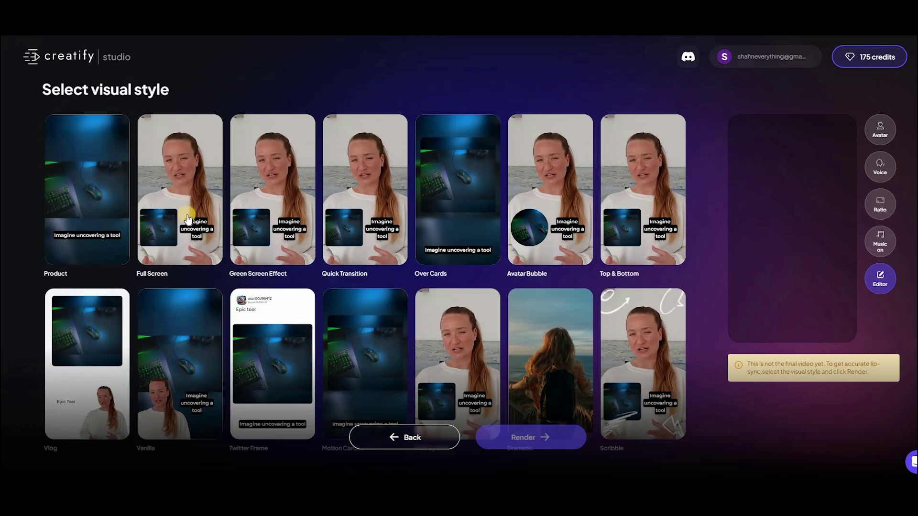
pyautogui.scroll(-2, 181, 287)
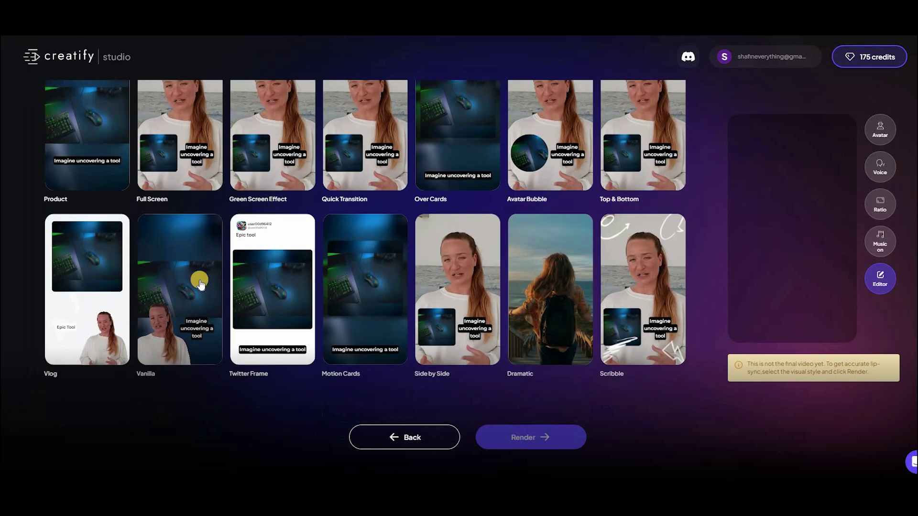
# Apply the Vanilla visual style and pick a male avatar to present the ad.
pyautogui.click(167, 290)
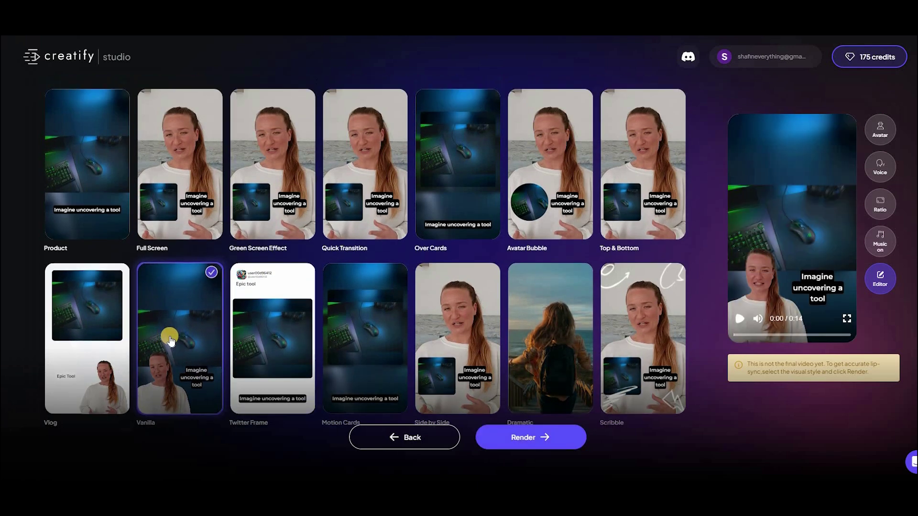
pyautogui.scroll(3, 154, 335)
pyautogui.click(879, 130)
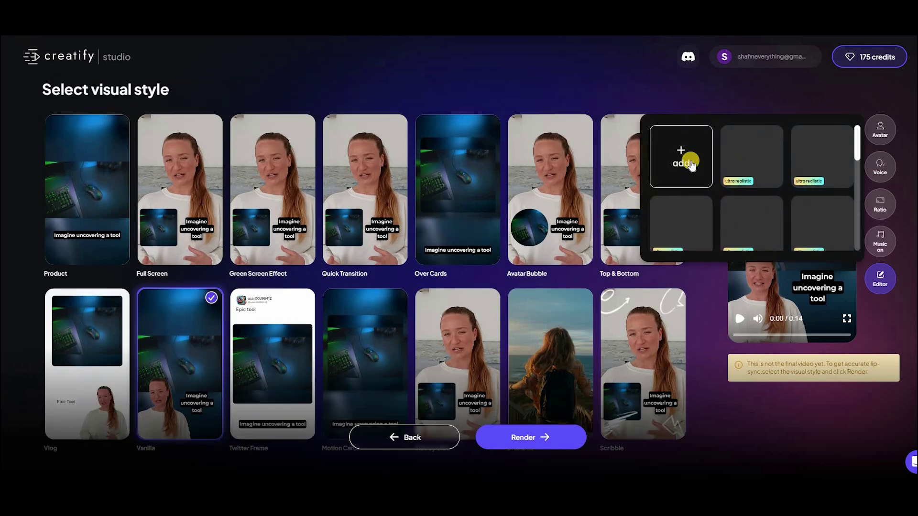
pyautogui.scroll(-2, 742, 161)
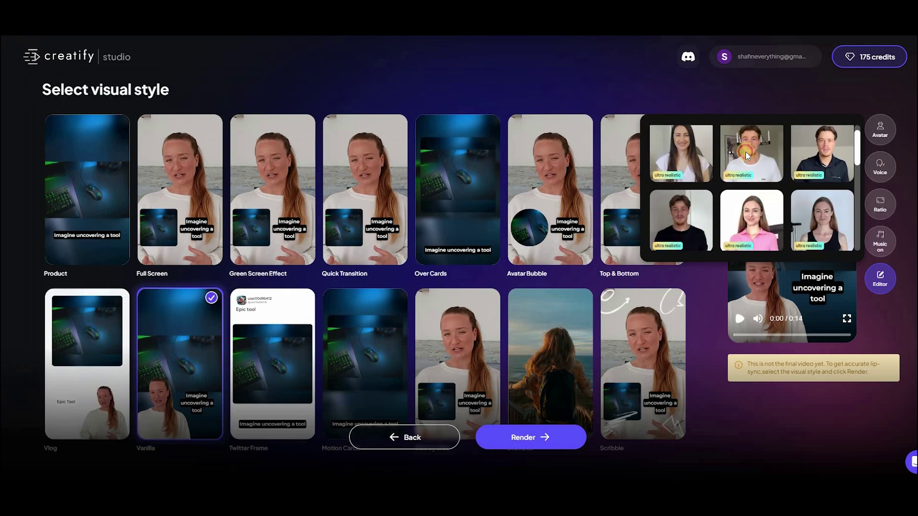
pyautogui.click(744, 156)
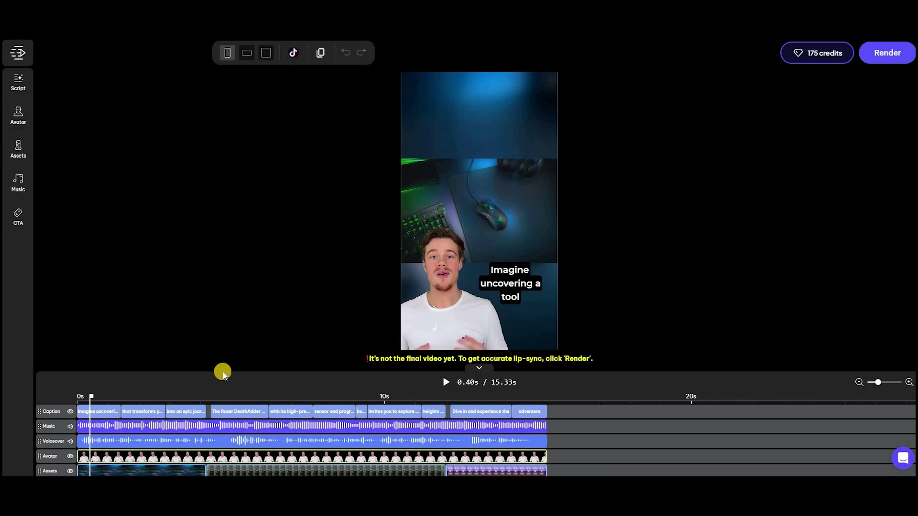
# View the ad's media library, then render the Razer DeathAdder ad video.
pyautogui.click(660, 266)
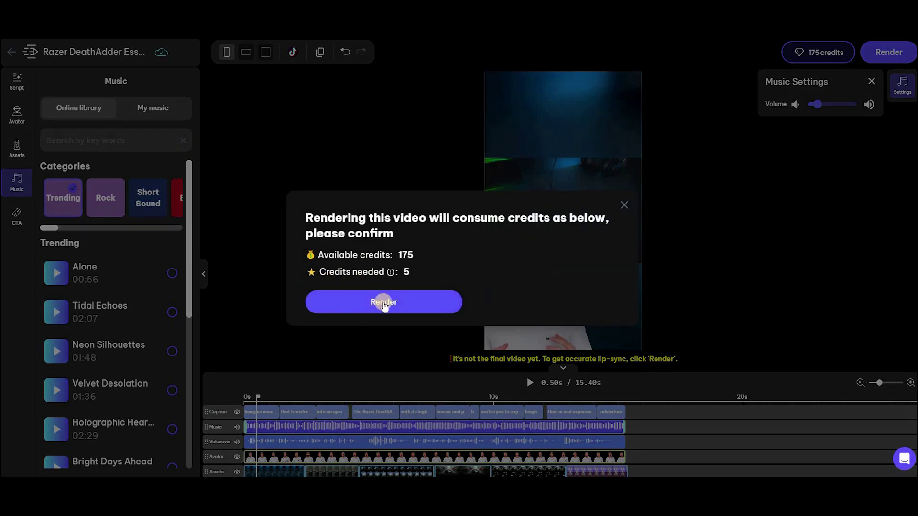
pyautogui.click(383, 302)
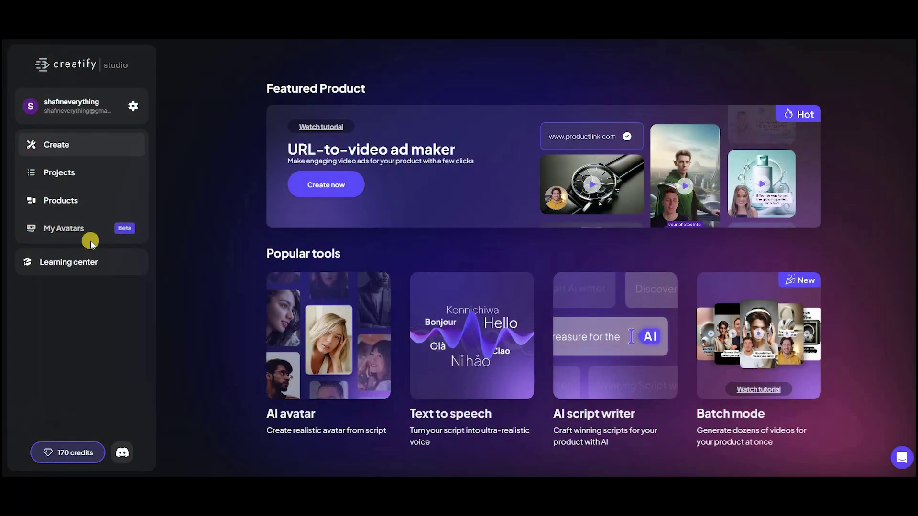
# Read the My Avatars bring-your-own-avatar guide, then start the AI avatar maker.
pyautogui.click(91, 236)
pyautogui.scroll(-5, 432, 287)
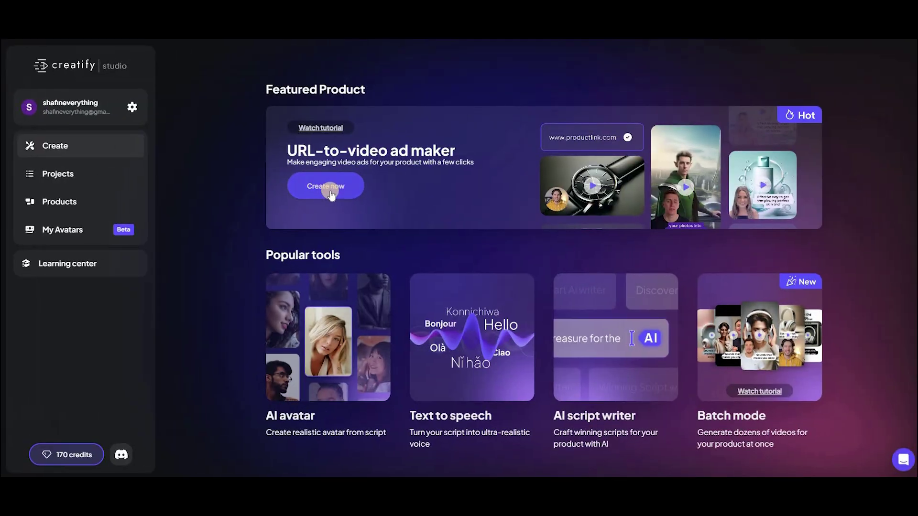
pyautogui.click(334, 365)
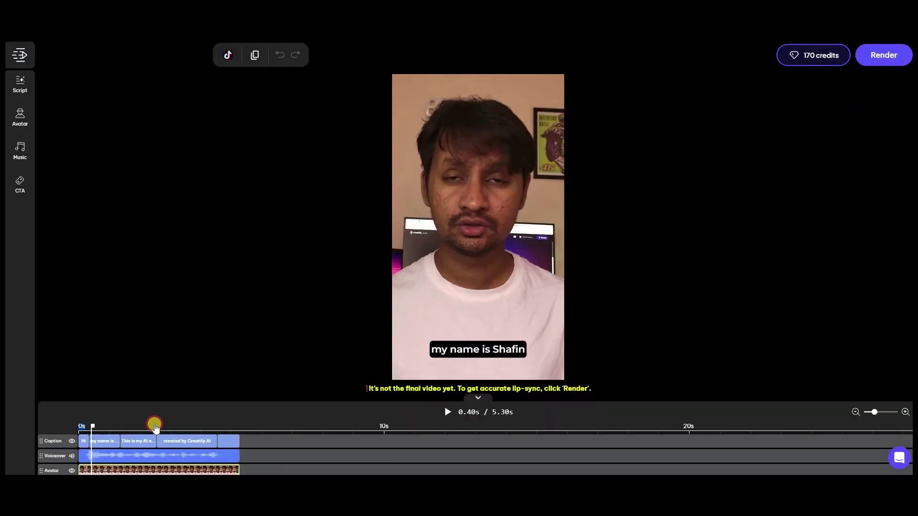
# Scrub the Shafin avatar video to a later moment on the timeline.
pyautogui.click(177, 429)
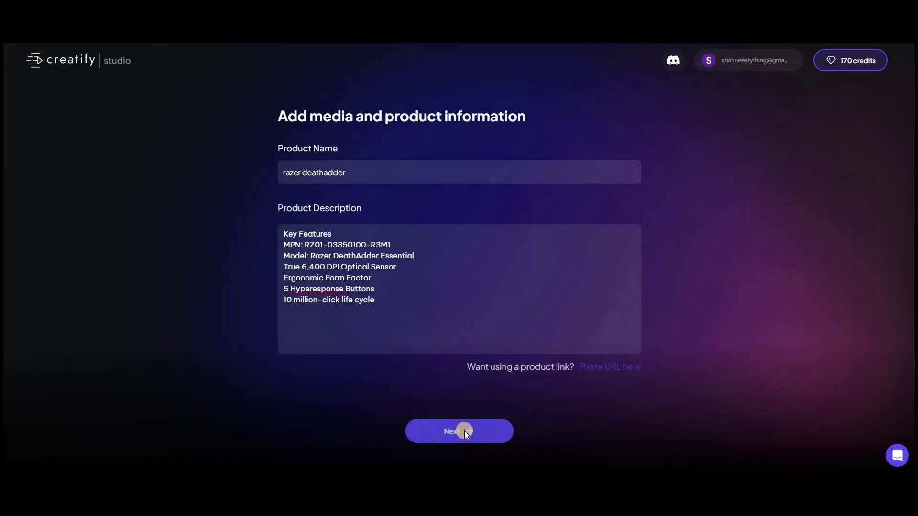
pyautogui.click(464, 431)
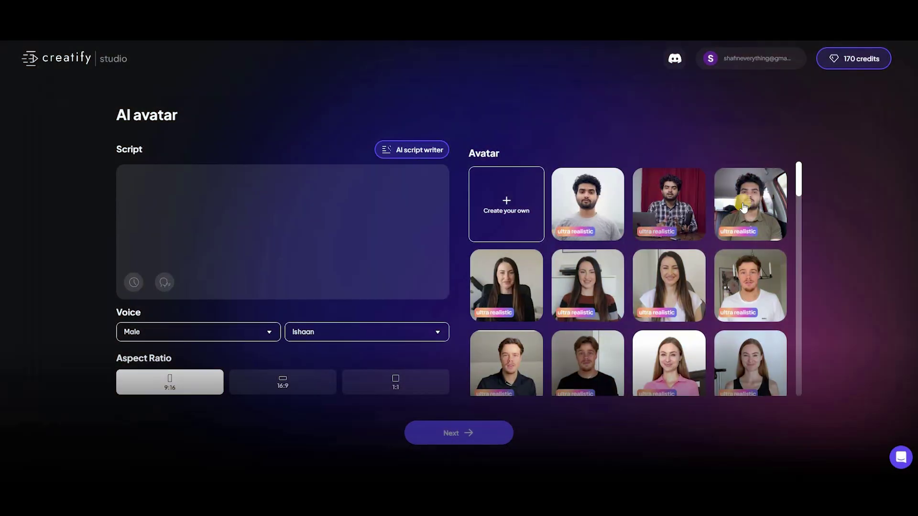
pyautogui.scroll(-3, 571, 263)
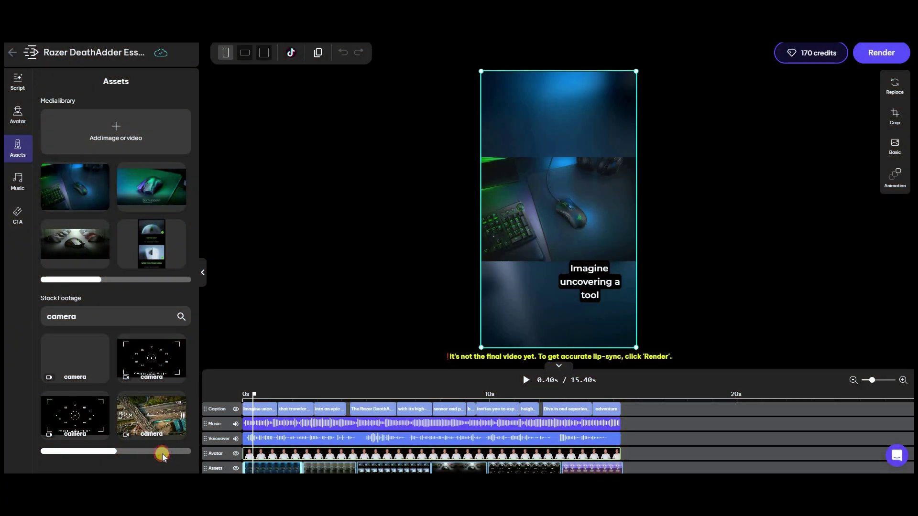
pyautogui.scroll(-3, 95, 245)
pyautogui.scroll(-2, 86, 236)
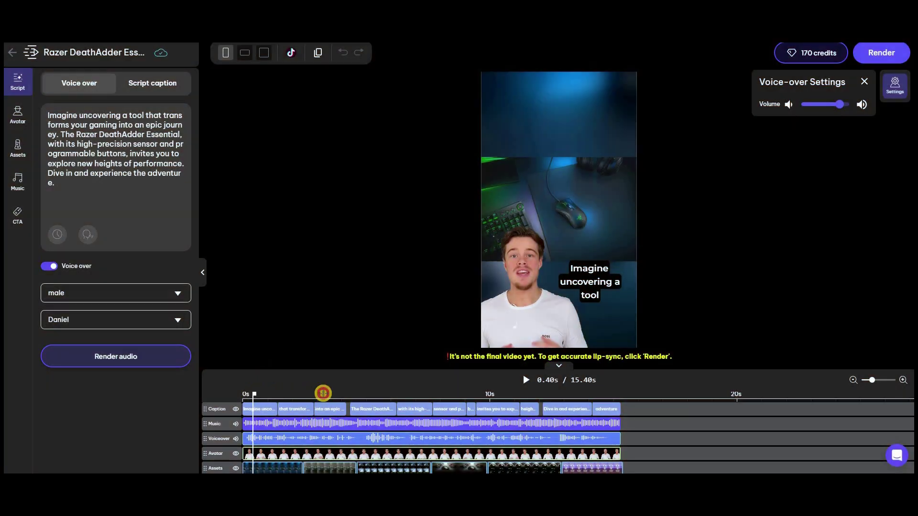
pyautogui.moveTo(354, 393); pyautogui.dragTo(385, 389)
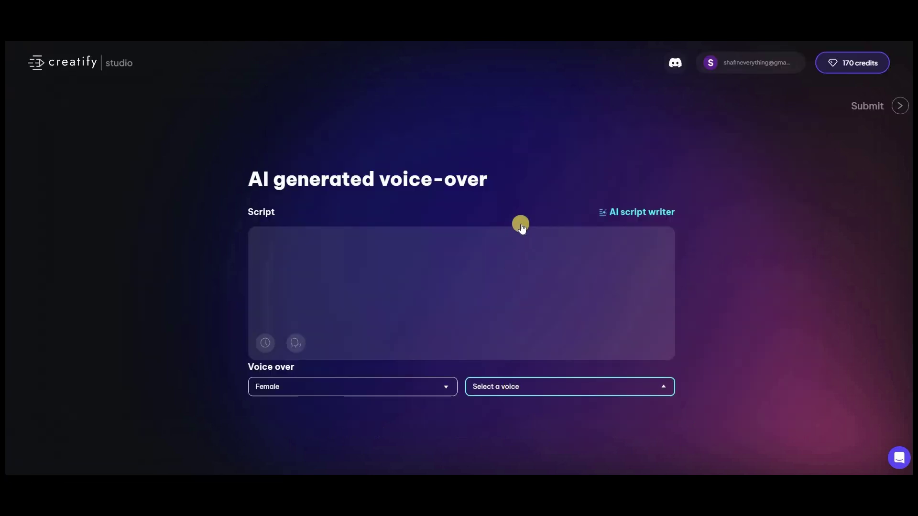
pyautogui.scroll(-3, 531, 244)
pyautogui.scroll(-3, 534, 237)
pyautogui.scroll(-3, 545, 144)
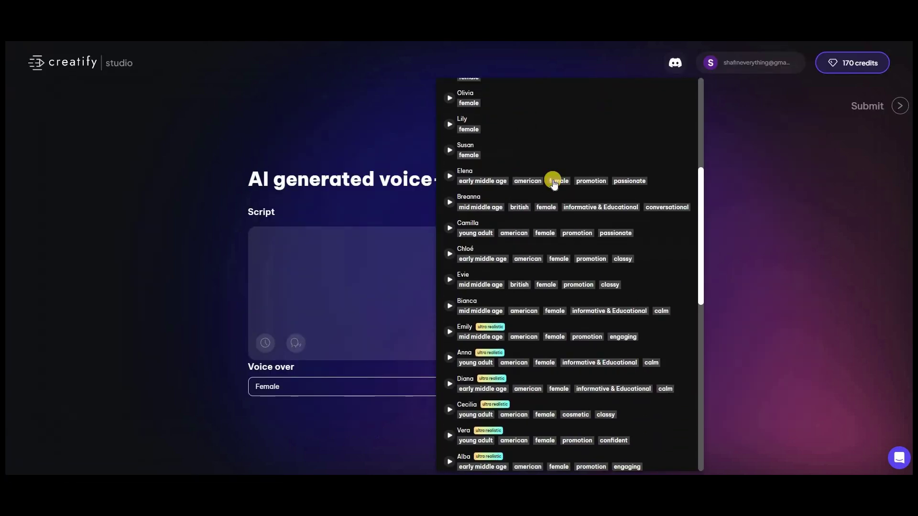
pyautogui.scroll(-3, 554, 183)
pyautogui.scroll(-3, 548, 193)
pyautogui.scroll(-3, 549, 208)
pyautogui.scroll(-2, 548, 215)
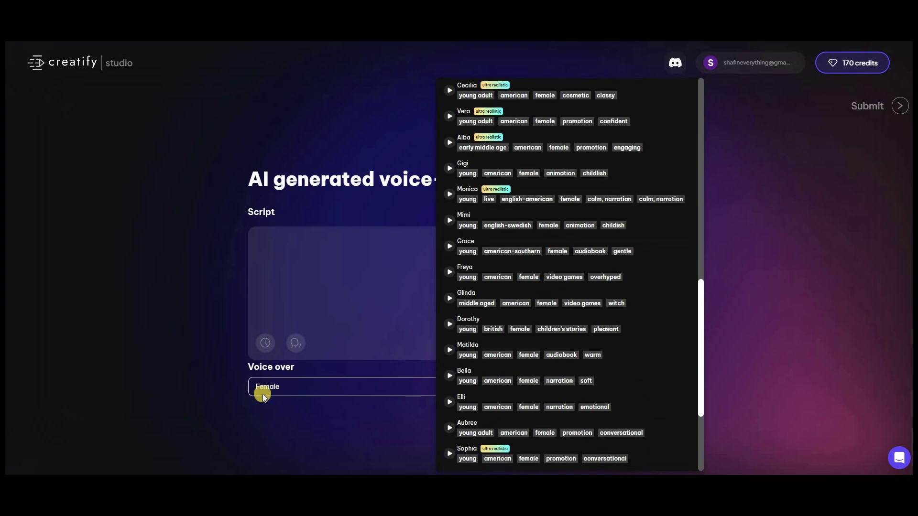
# Close the female voice list without selecting a voice.
pyautogui.click(320, 390)
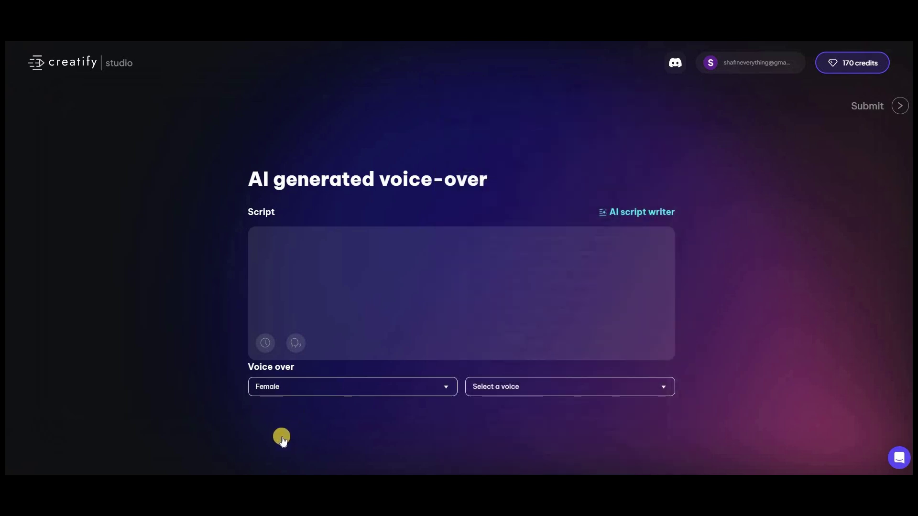